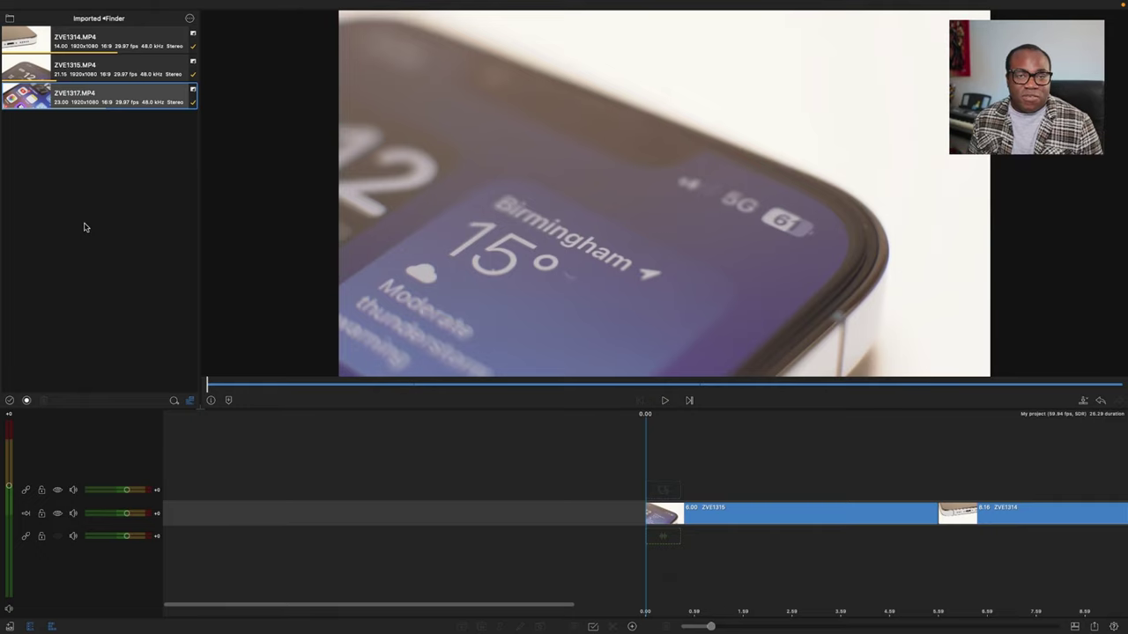
# Step: Scroll the timeline until the playhead rests at 5.59, the first frame of ZVE1314
pyautogui.hscroll(1, 364, 605)
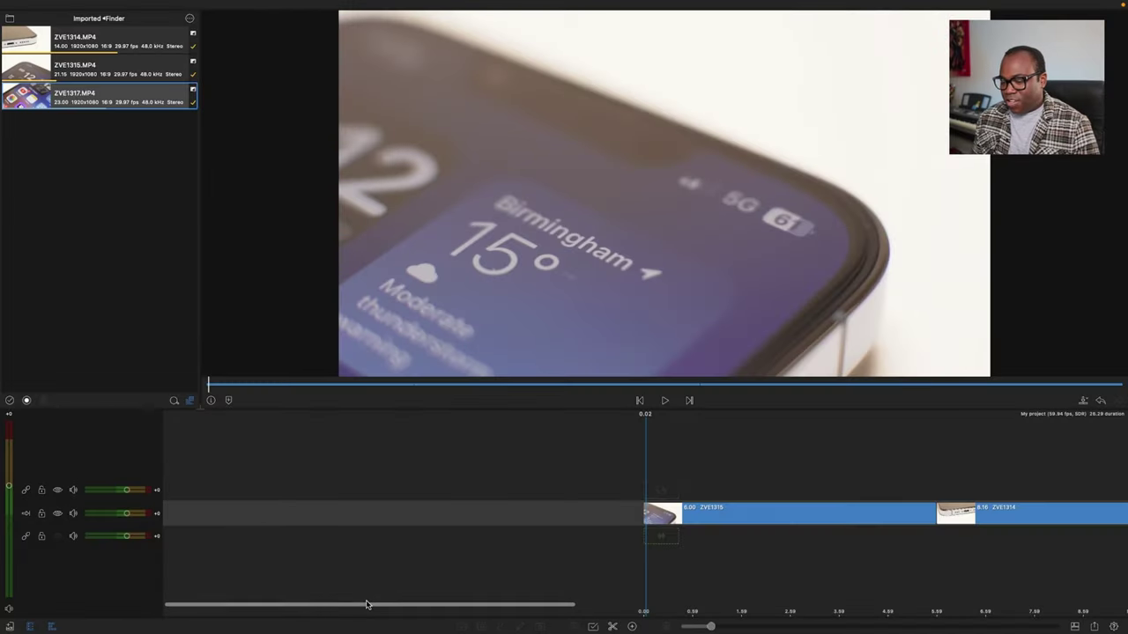
pyautogui.moveTo(367, 605); pyautogui.dragTo(575, 610)
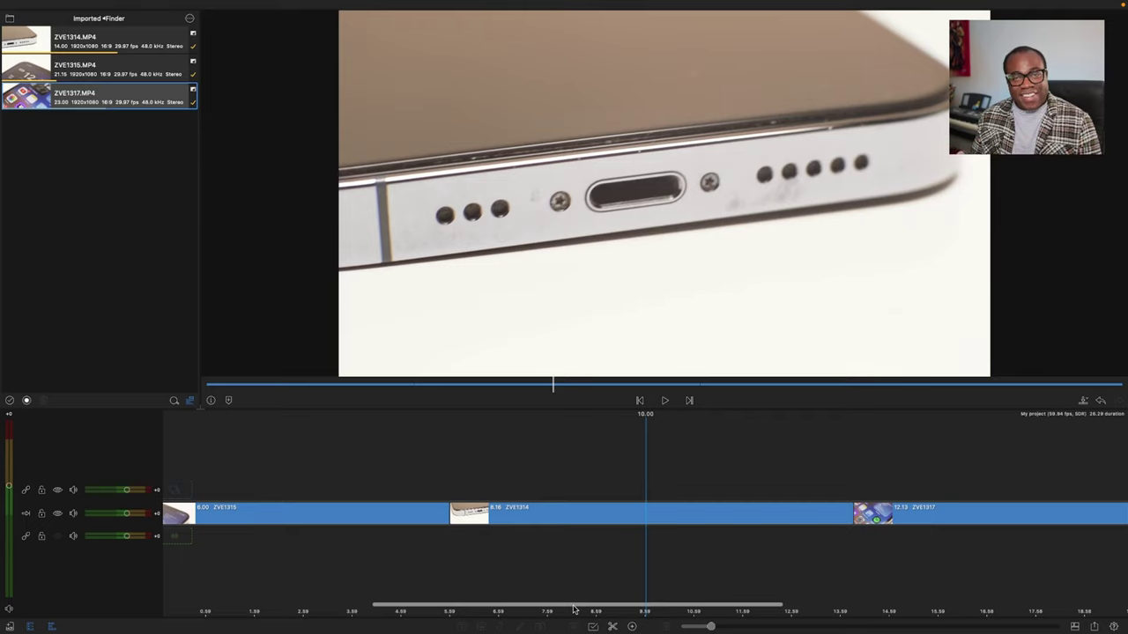
pyautogui.hscroll(-10, 573, 610)
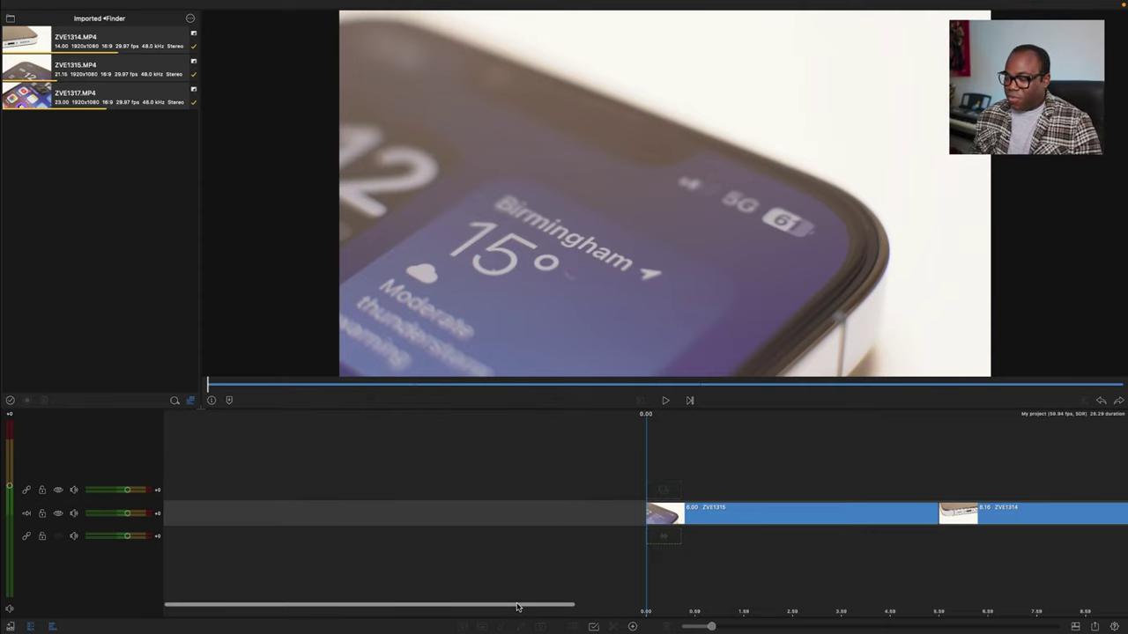
pyautogui.hscroll(2, 532, 608)
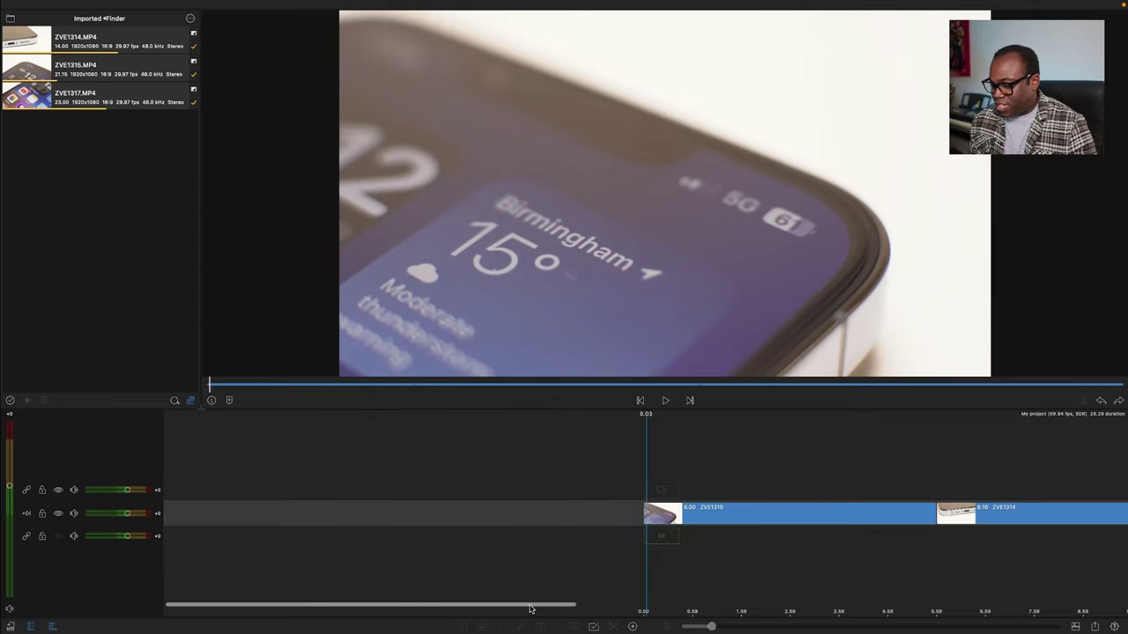
pyautogui.moveTo(532, 608); pyautogui.dragTo(654, 622)
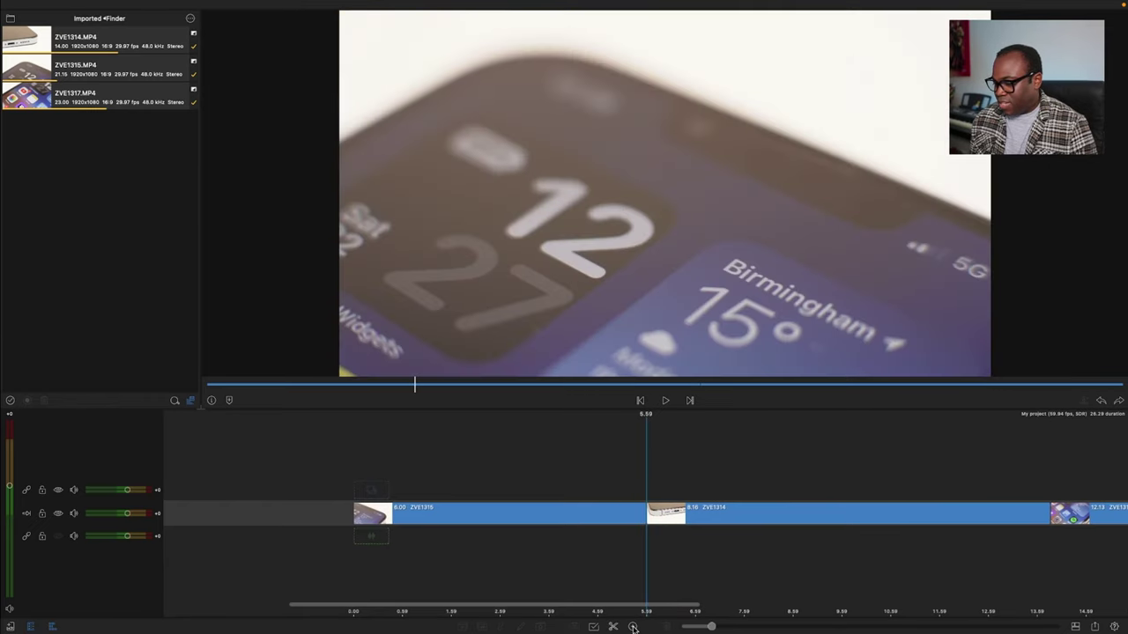
# Step: Bring up the Voiceover recorder from the + add menu at the 5.59 playhead
pyautogui.click(633, 626)
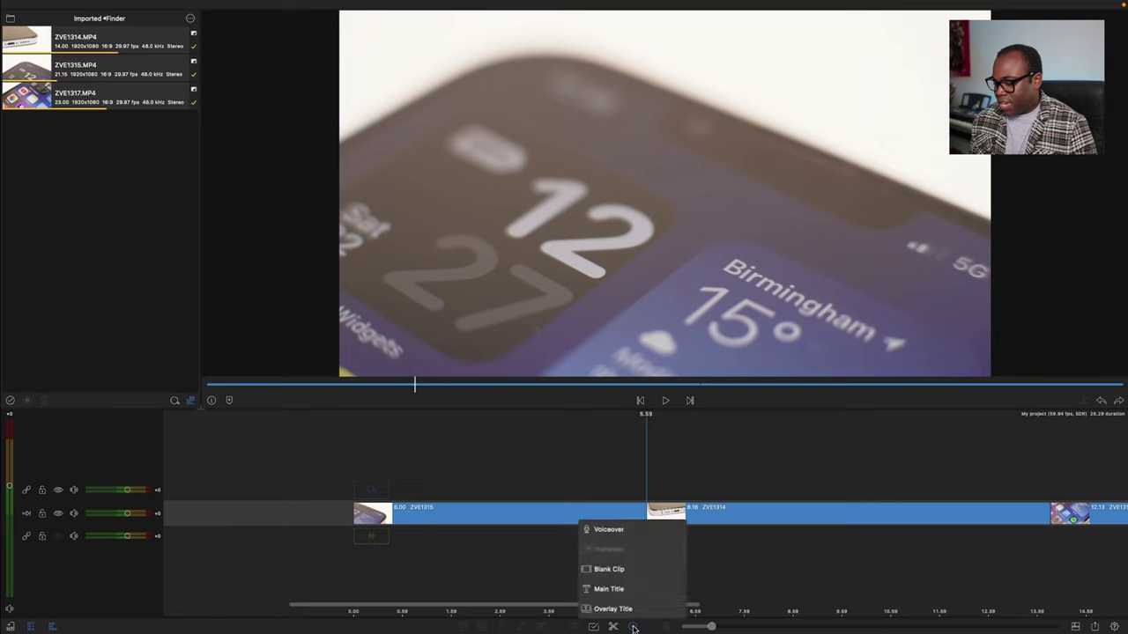
pyautogui.click(606, 529)
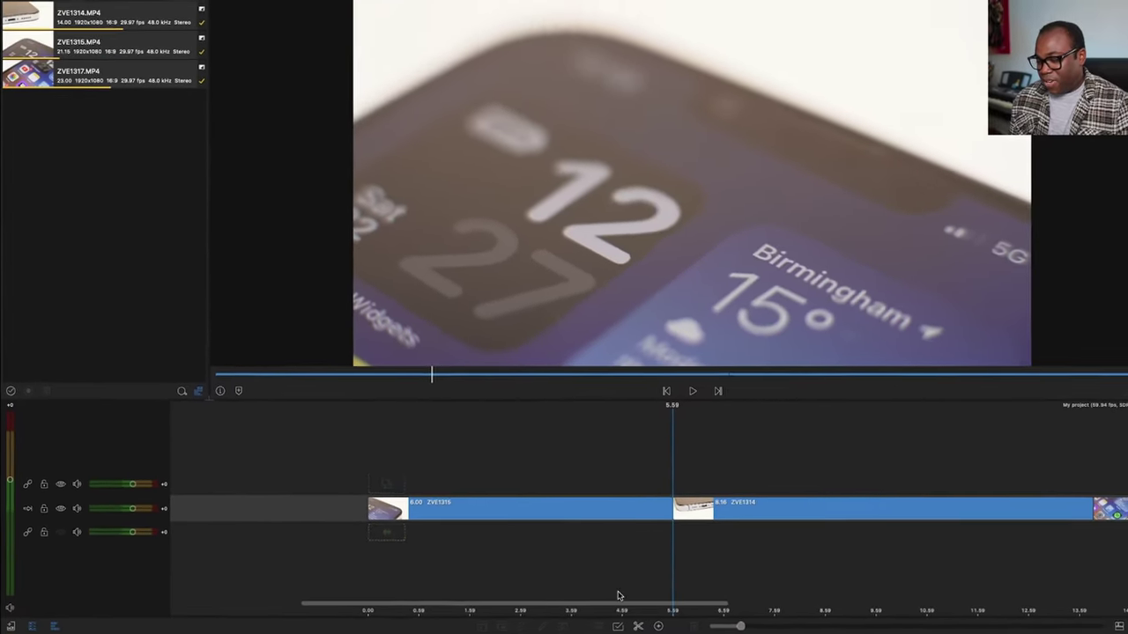
pyautogui.click(632, 627)
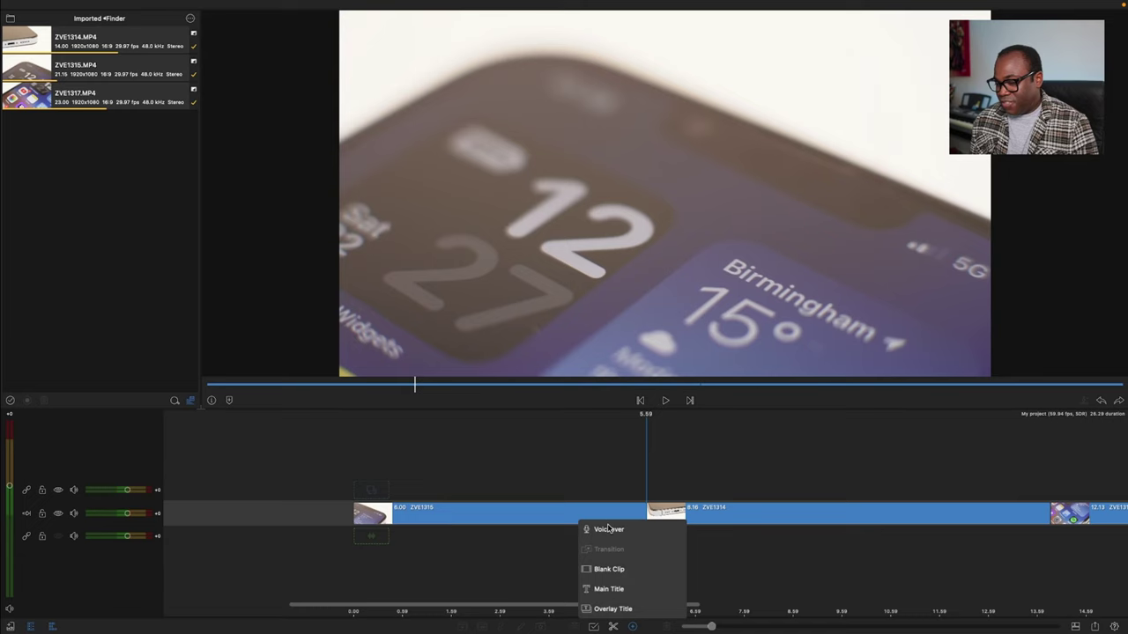
pyautogui.click(608, 529)
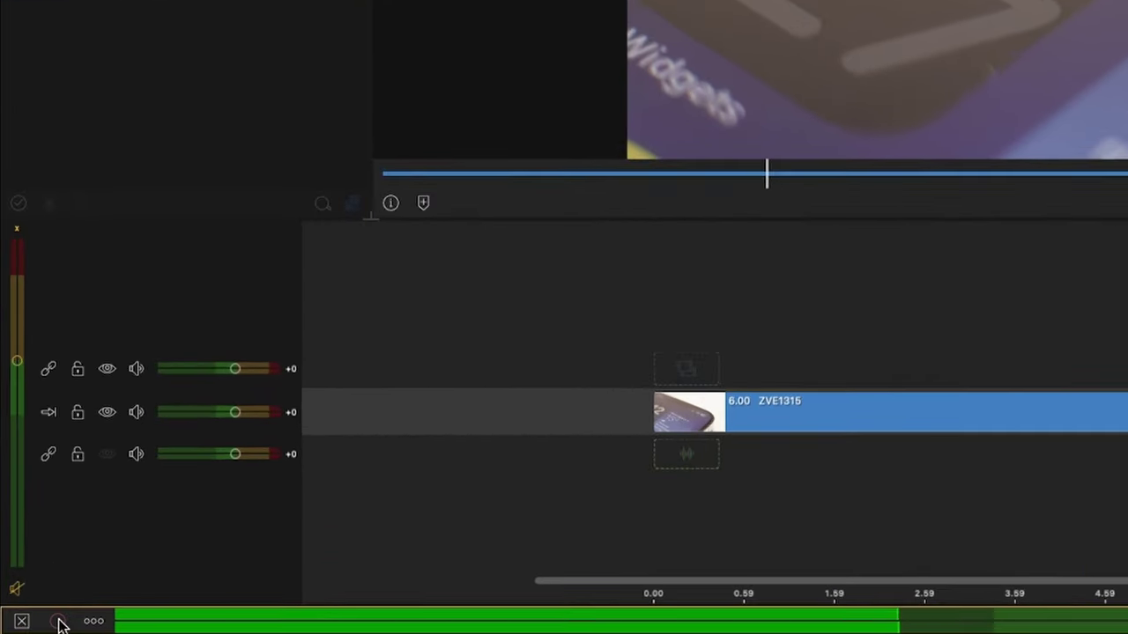
pyautogui.click(94, 621)
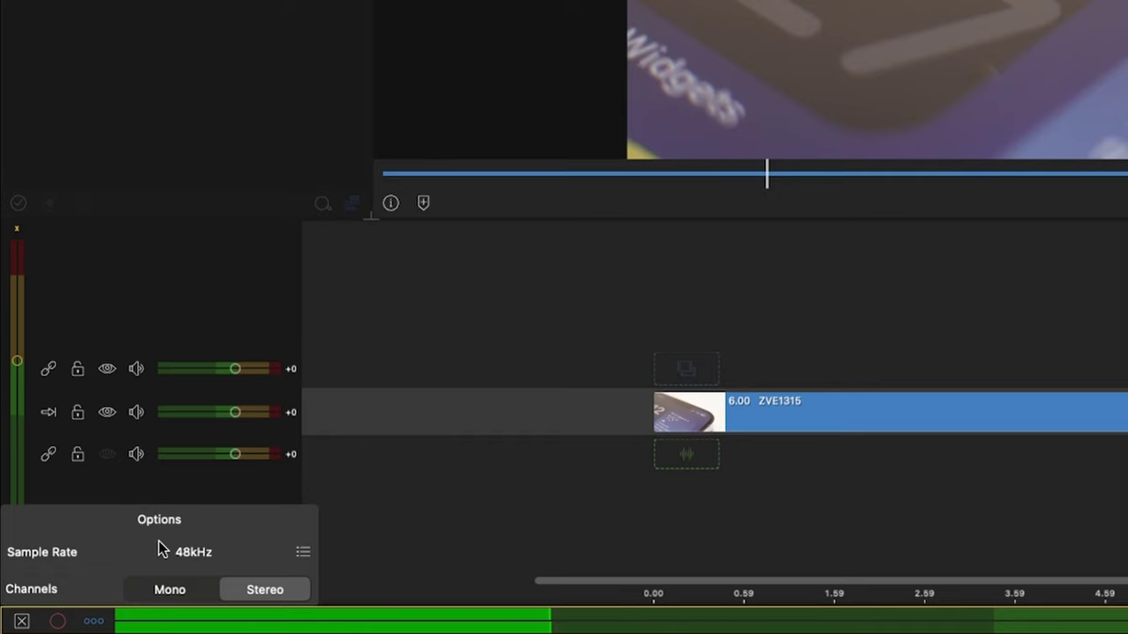
pyautogui.click(92, 621)
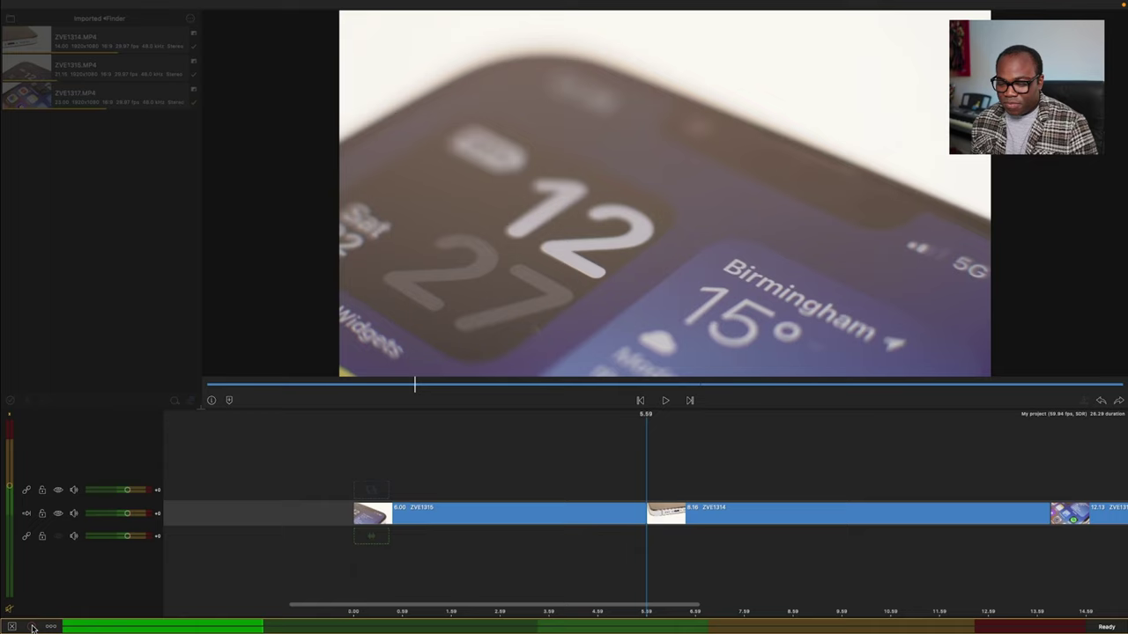
# Step: Record a trial voiceover take at 5.59, then discard it and close the recorder
pyautogui.click(32, 627)
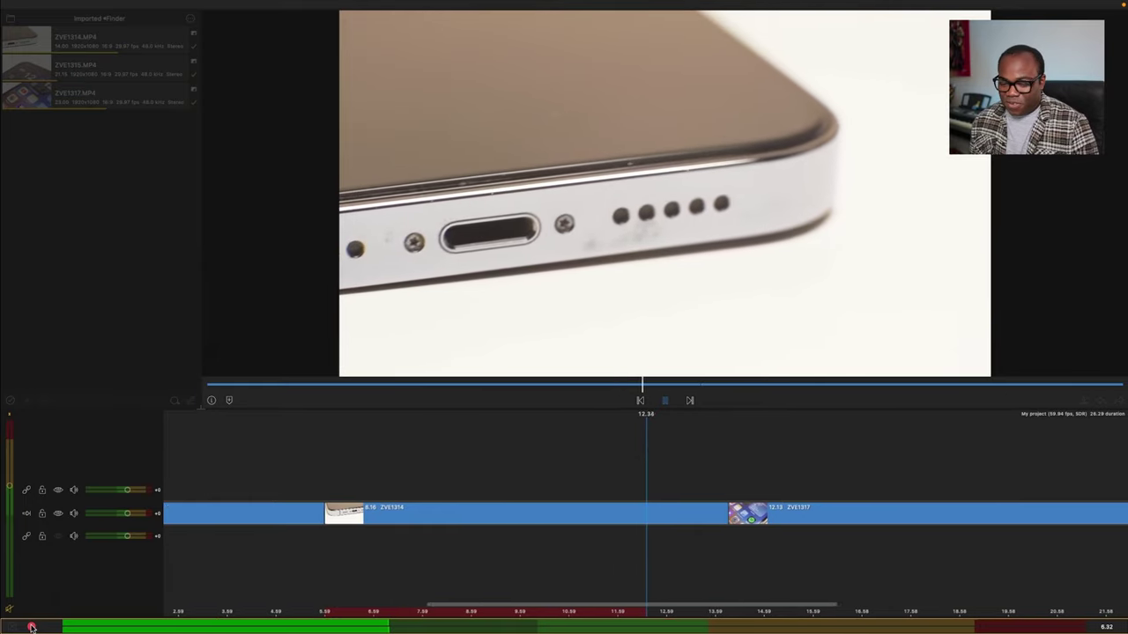
pyautogui.click(31, 627)
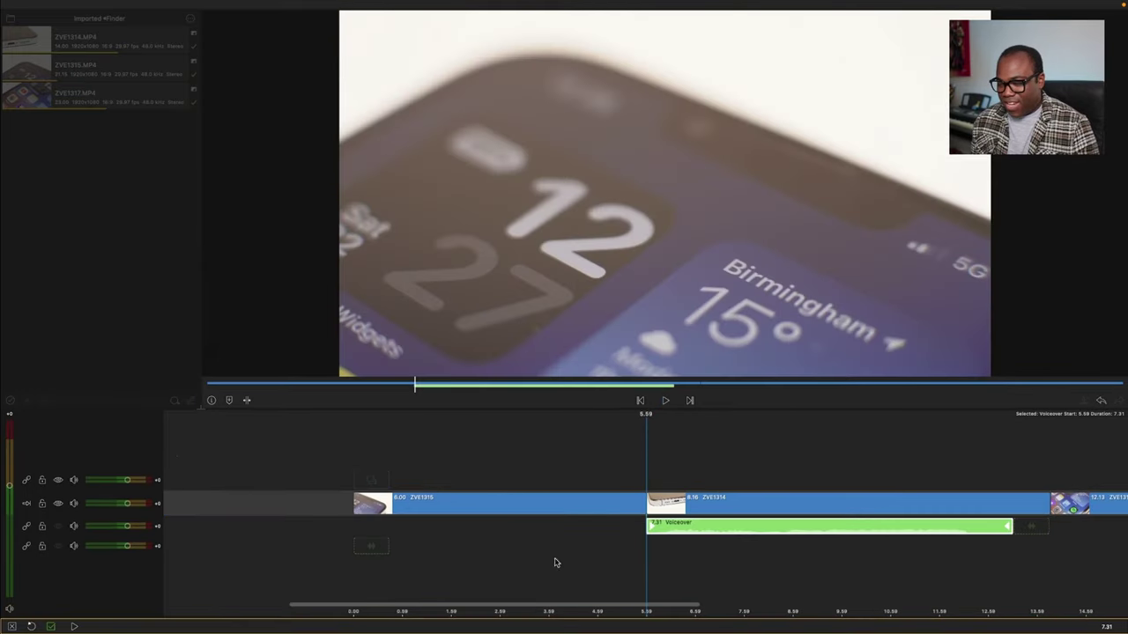
pyautogui.click(14, 627)
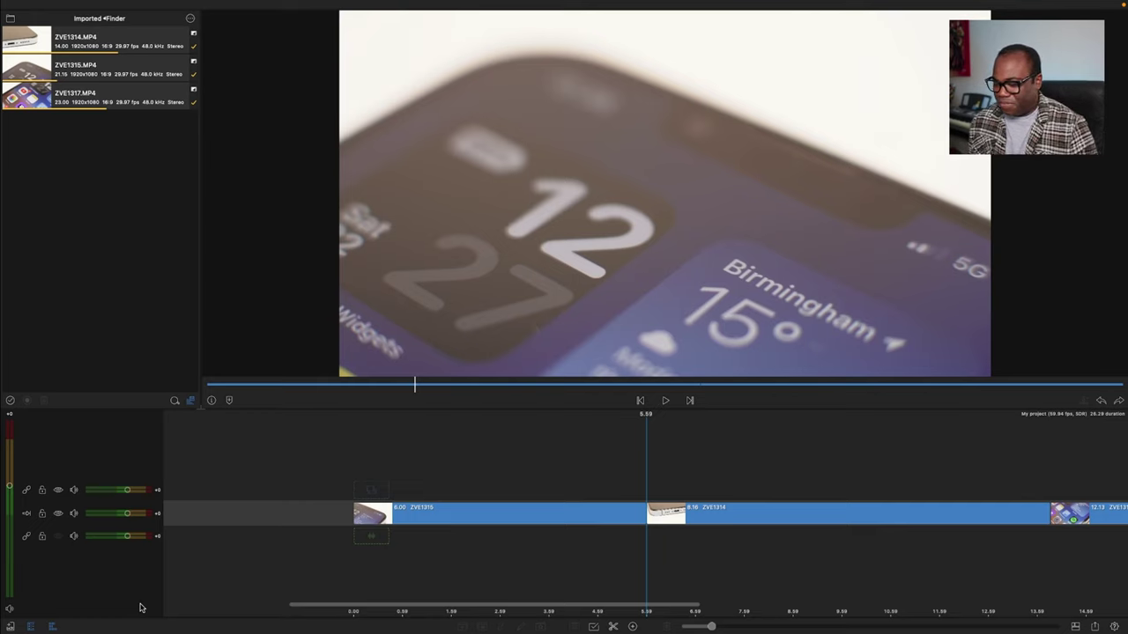
# Step: Reopen the voiceover recorder and record the 10.02-second Voiceover-1 take at 5.59
pyautogui.click(9, 608)
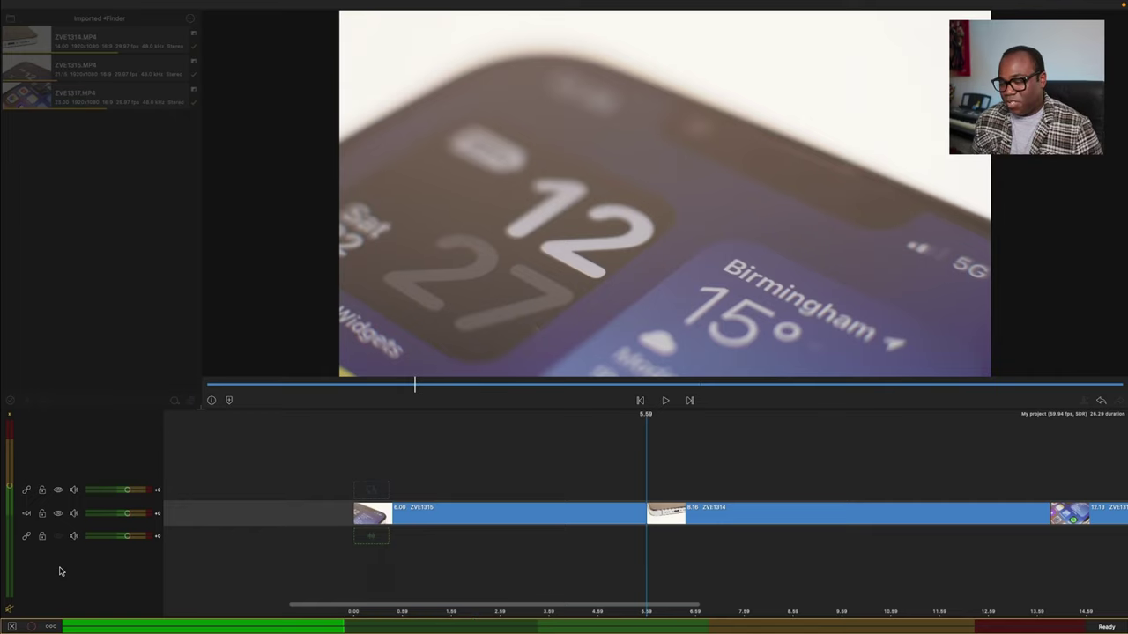
pyautogui.click(32, 625)
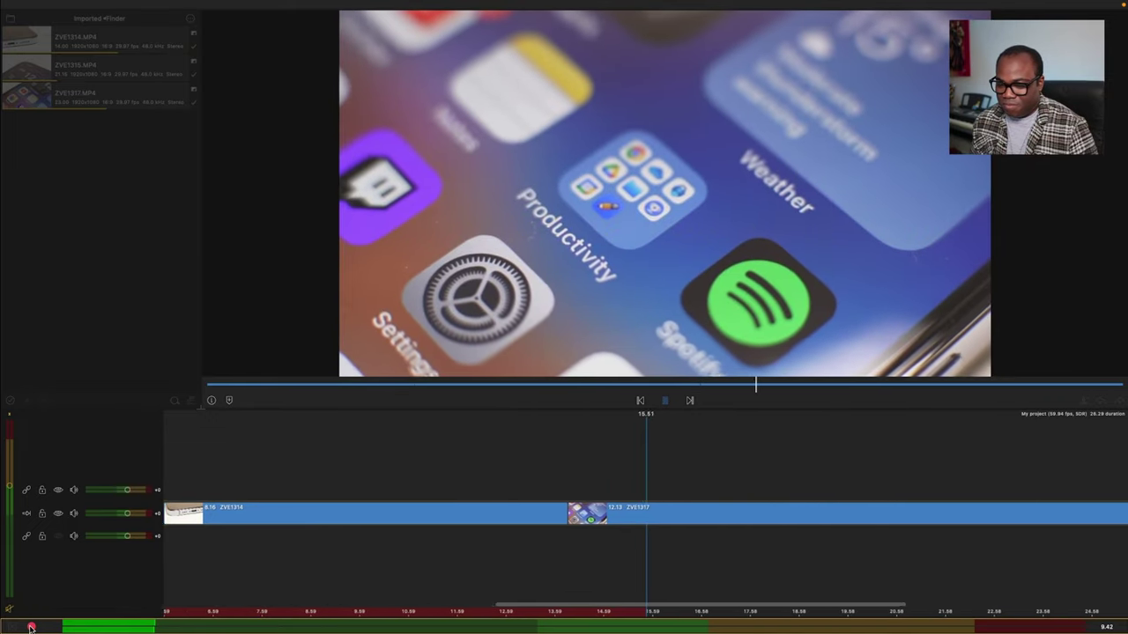
pyautogui.click(31, 626)
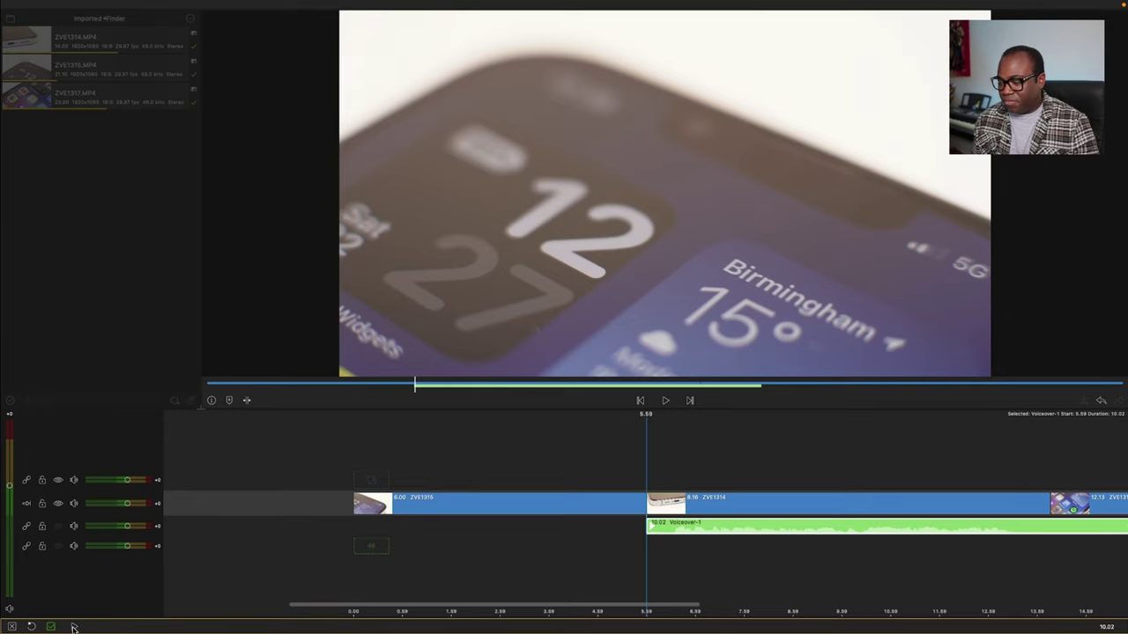
# Step: Review playback, then trim Voiceover-1's end back to 14.15 where ZVE1317 starts
pyautogui.press('space')
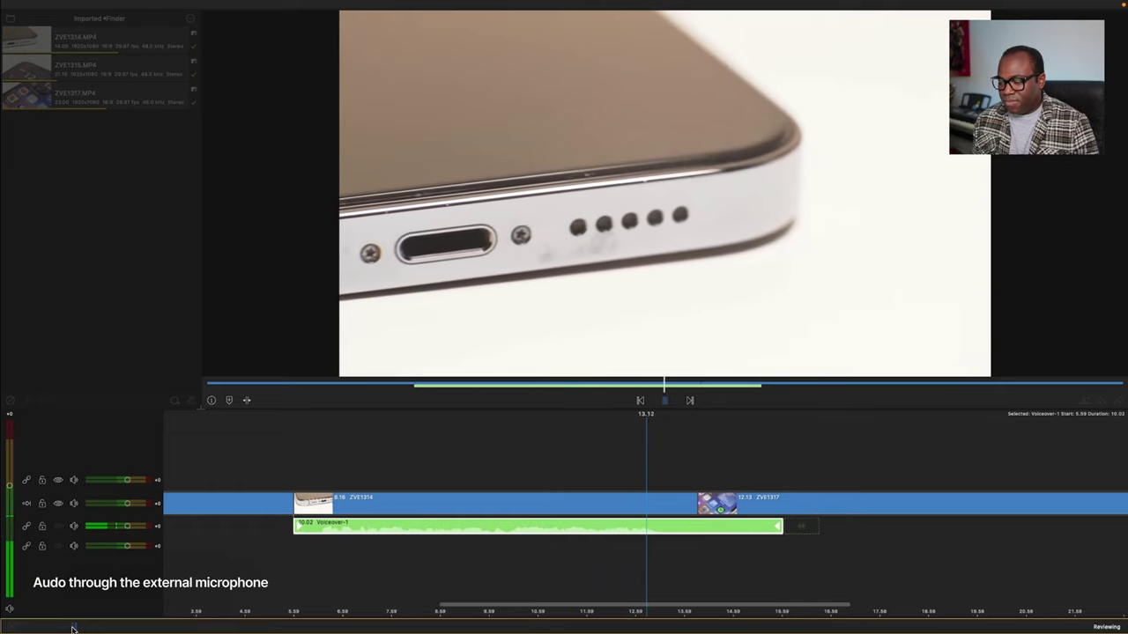
pyautogui.press('space')
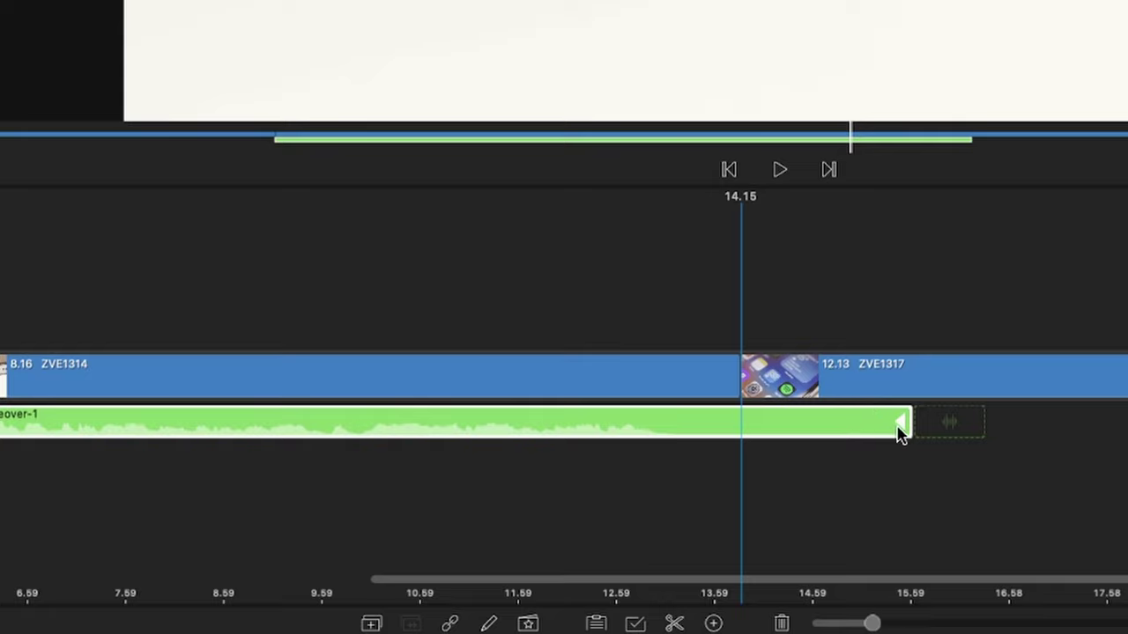
pyautogui.moveTo(908, 427); pyautogui.dragTo(750, 438)
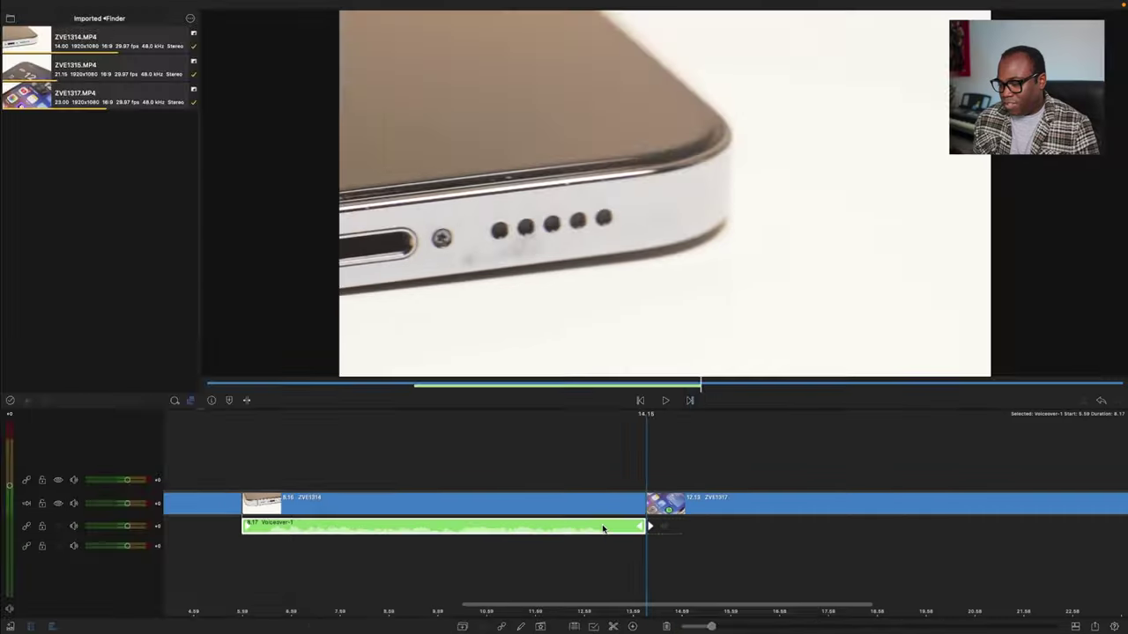
# Step: Open Voiceover-1 in the audio editor and expand its Configuration, Gain and Pan sections
pyautogui.doubleClick(629, 490)
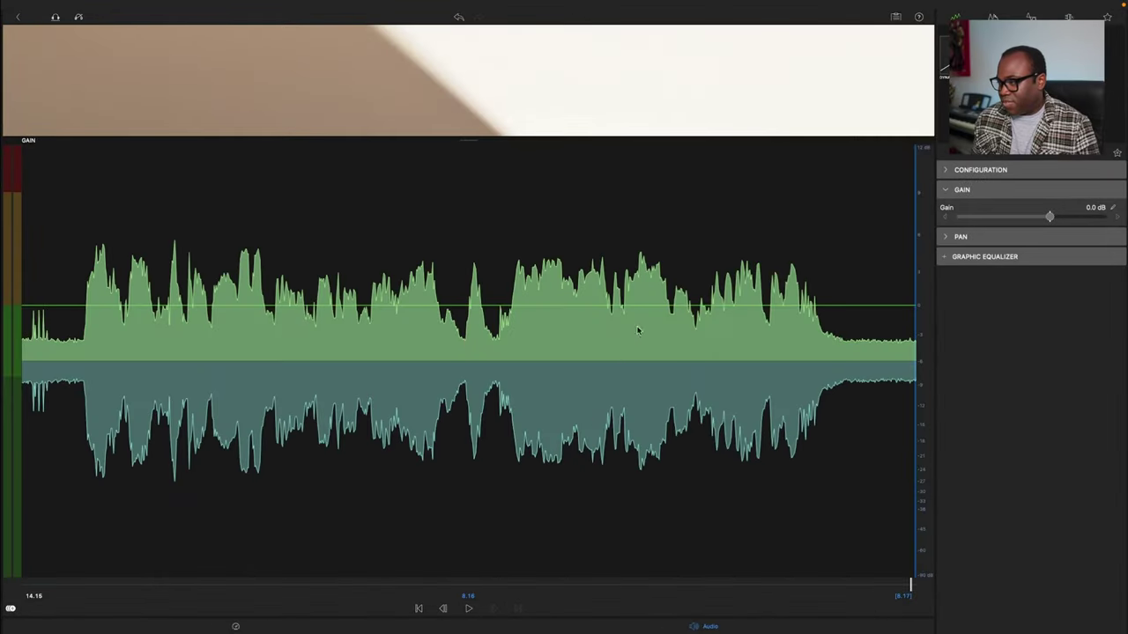
pyautogui.click(946, 173)
pyautogui.click(945, 232)
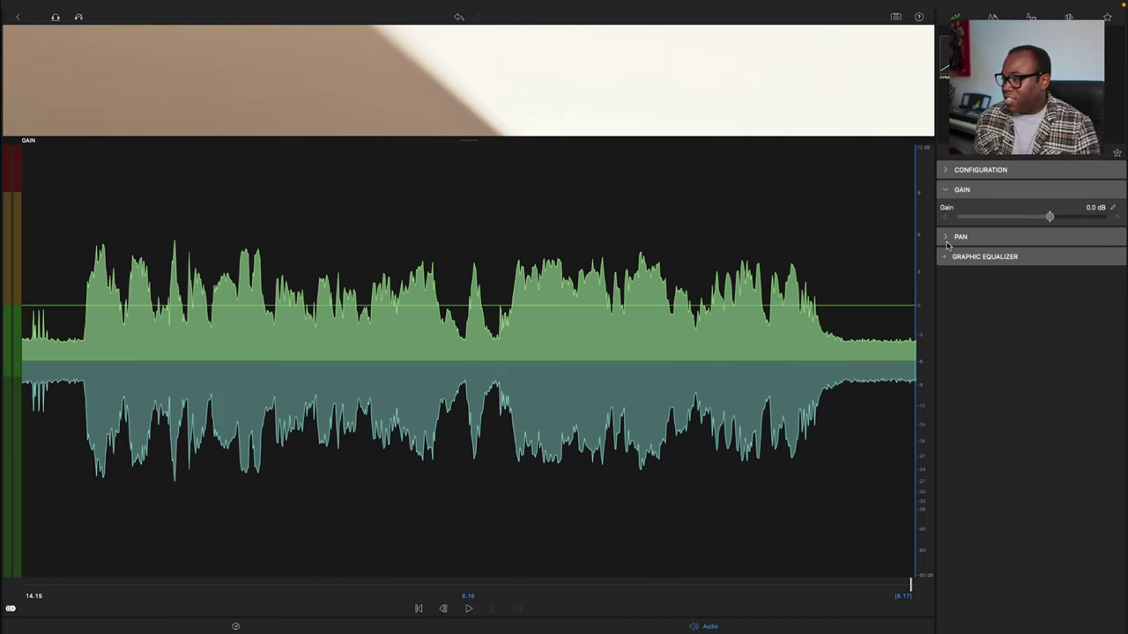
pyautogui.click(946, 236)
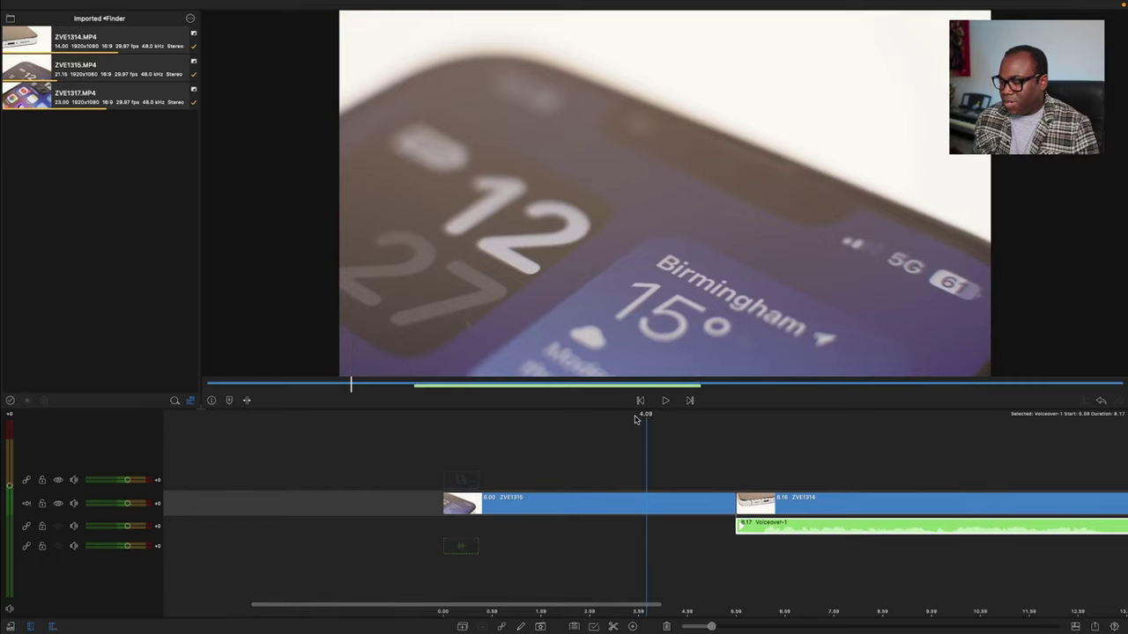
# Step: Play back the edit, then trim and shift Voiceover-1's start under ZVE1314
pyautogui.click(665, 401)
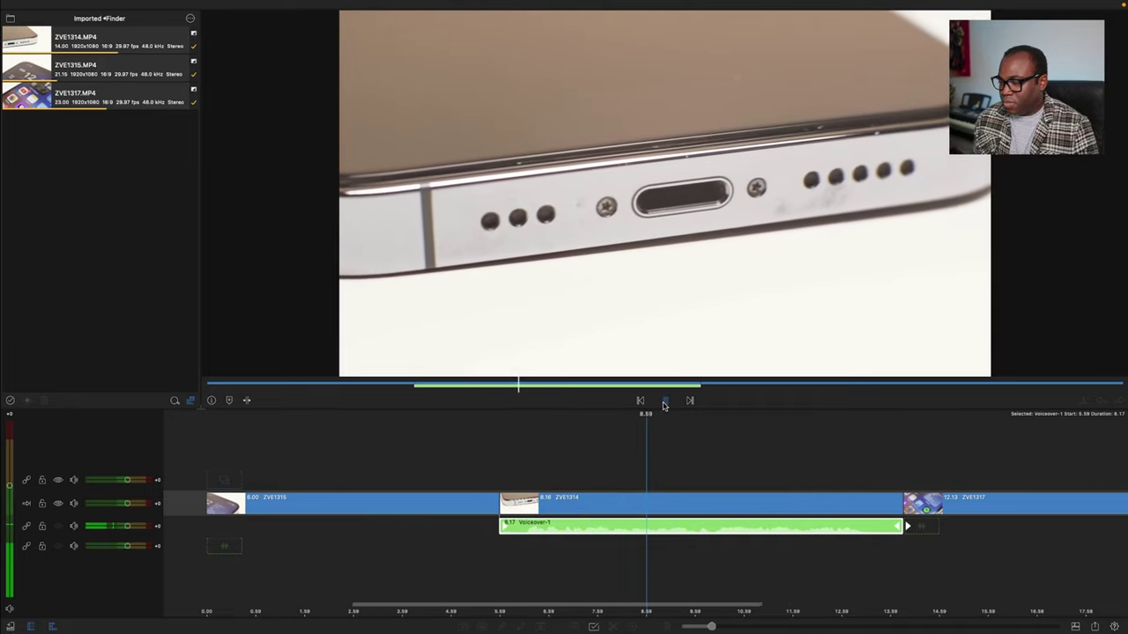
pyautogui.click(665, 401)
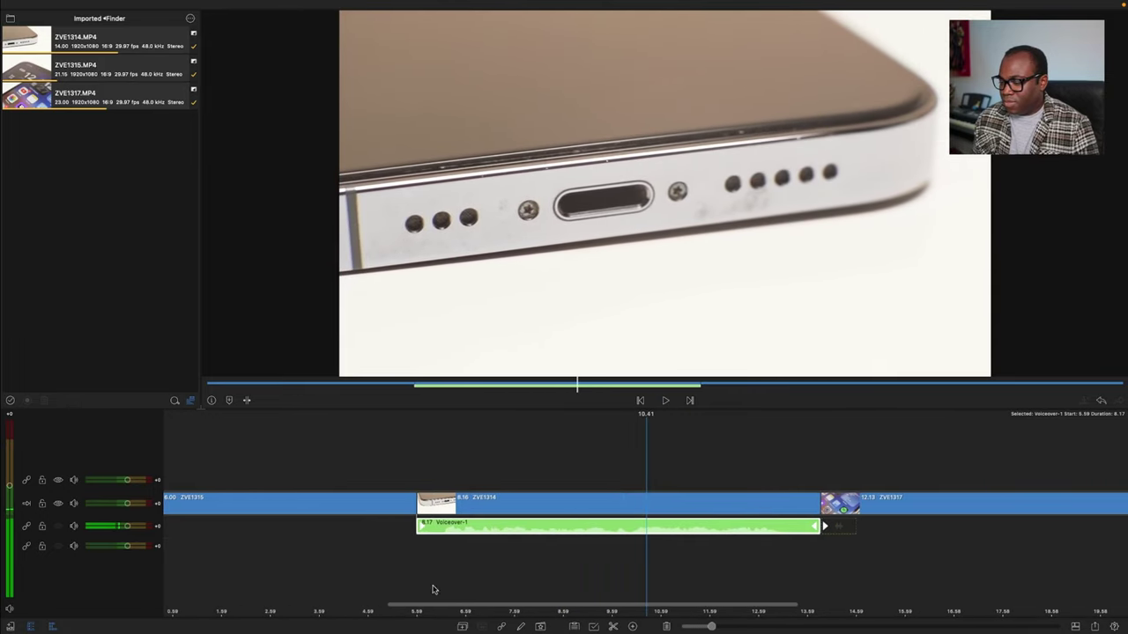
pyautogui.moveTo(444, 615); pyautogui.dragTo(425, 611)
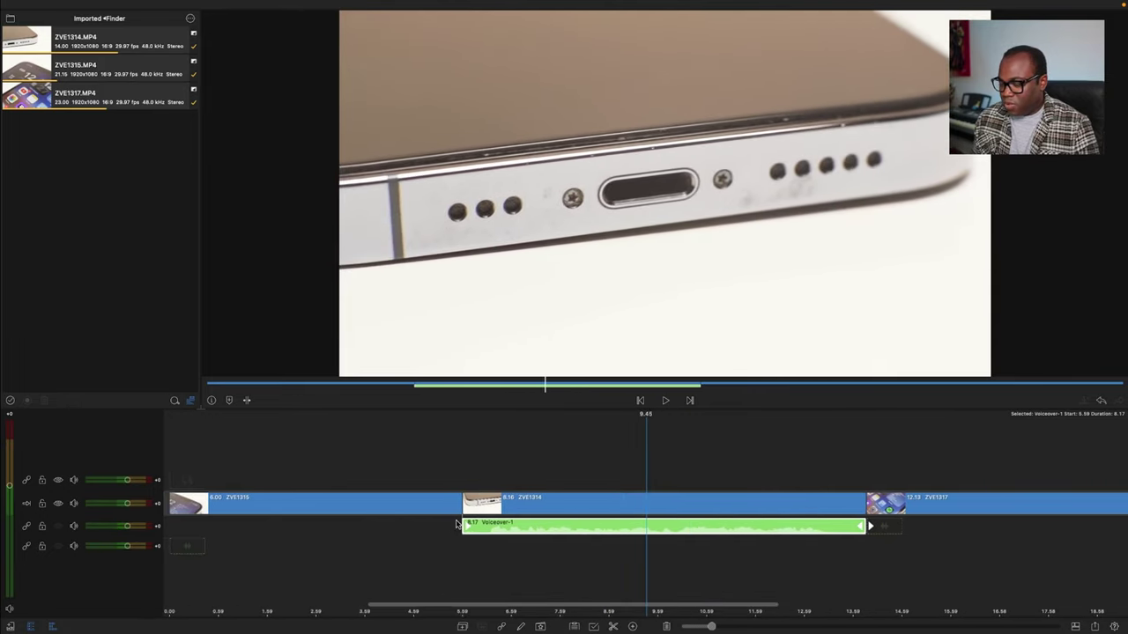
pyautogui.moveTo(466, 525); pyautogui.dragTo(477, 526)
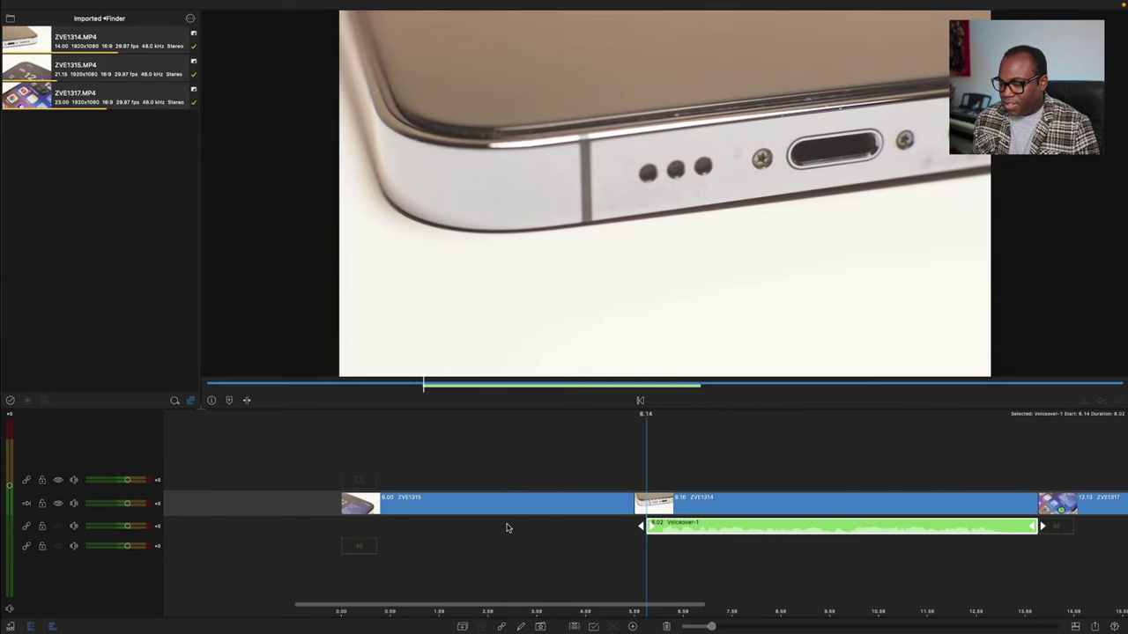
pyautogui.moveTo(697, 532); pyautogui.dragTo(673, 531)
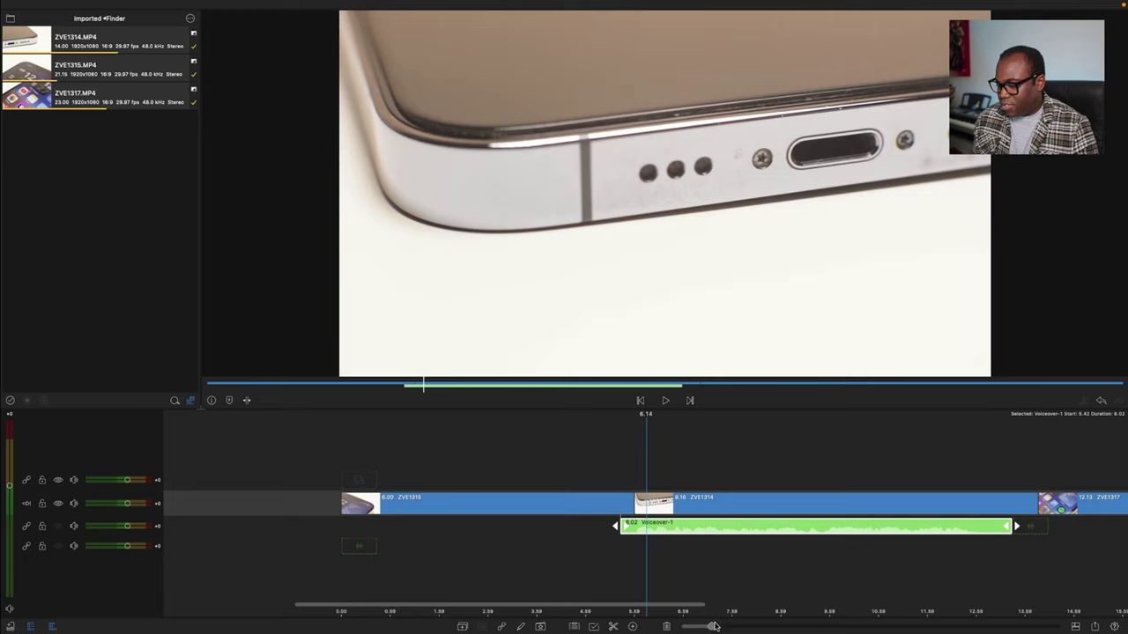
# Step: Split Voiceover-1 at 6.00 and delete the short leading piece
pyautogui.moveTo(714, 625); pyautogui.dragTo(779, 625)
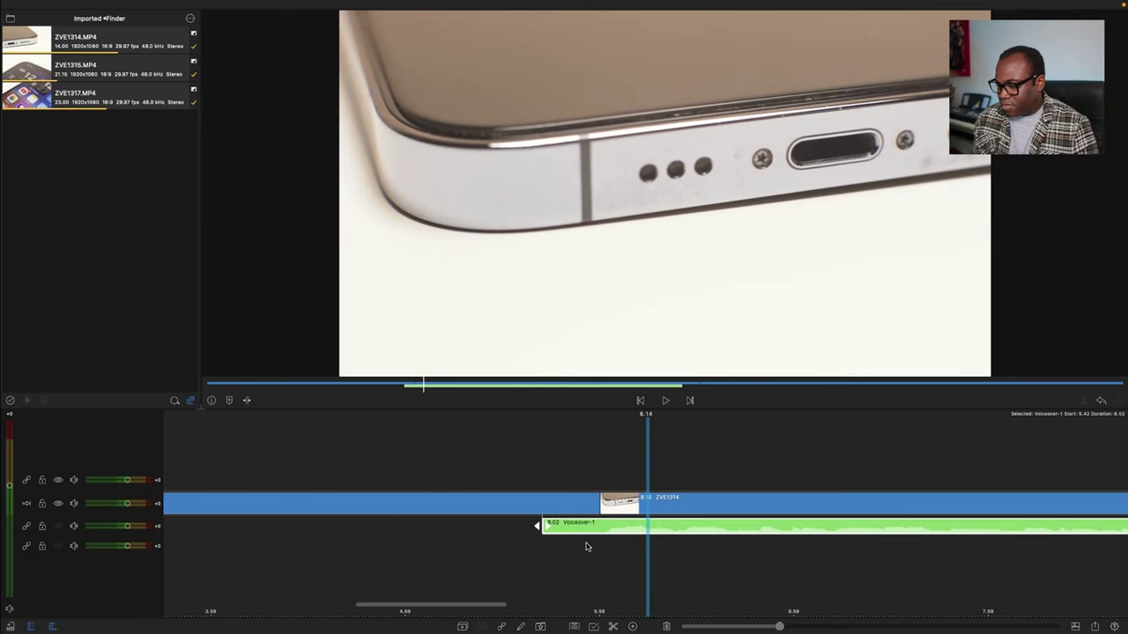
pyautogui.moveTo(471, 605); pyautogui.dragTo(463, 606)
pyautogui.click(686, 540)
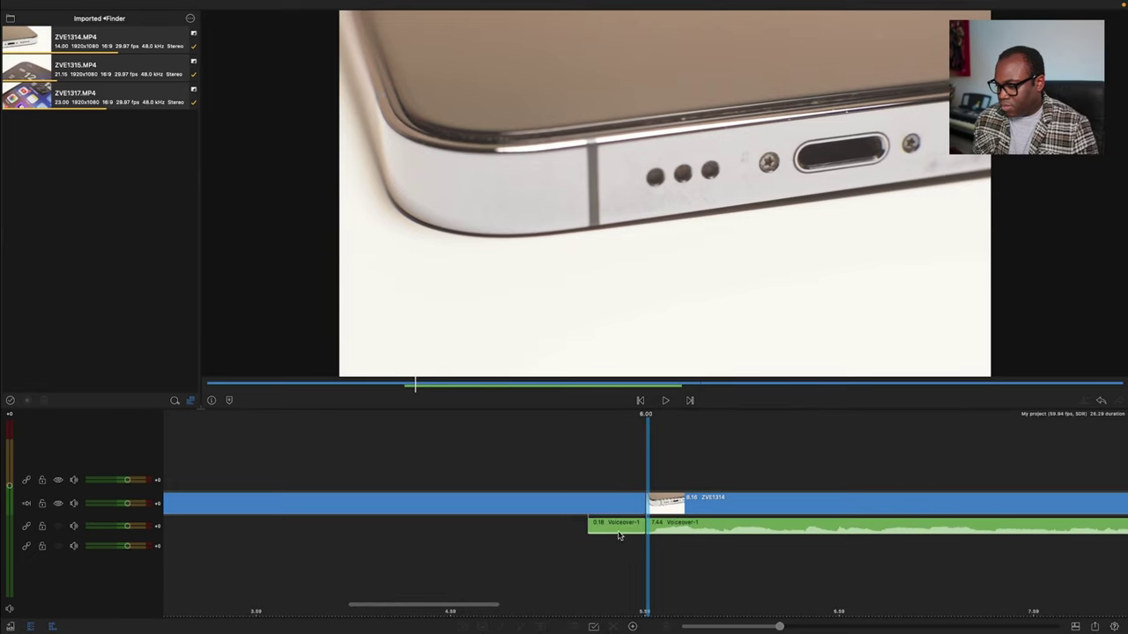
pyautogui.click(620, 535)
pyautogui.press('Delete')
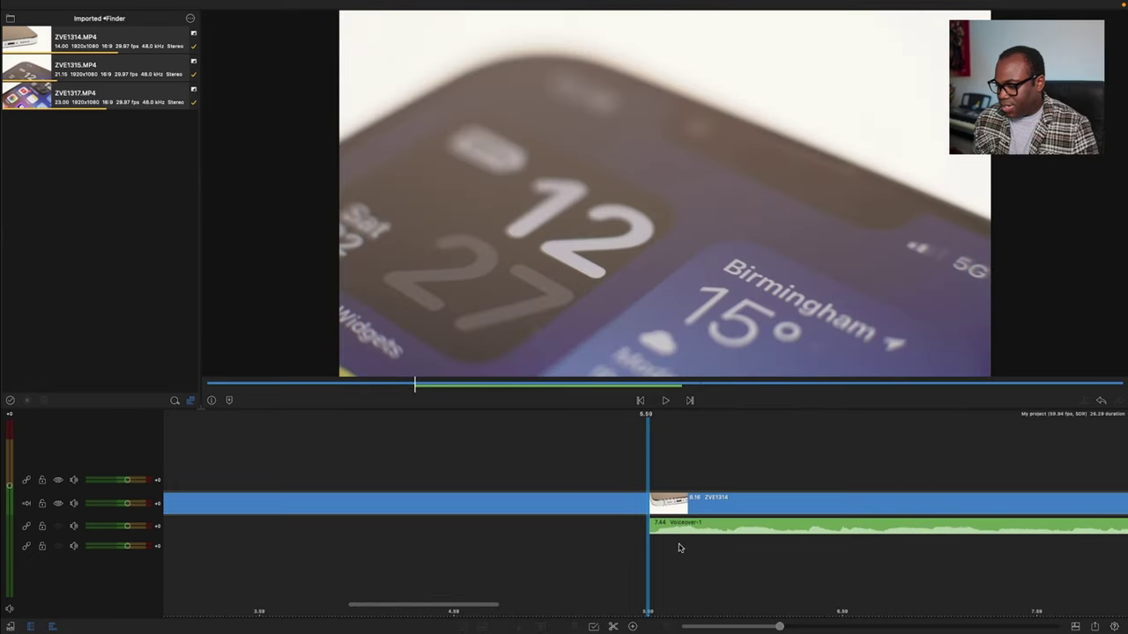
# Step: Select Voiceover-1, zoom the timeline out and play the edit up to 13.00
pyautogui.click(688, 533)
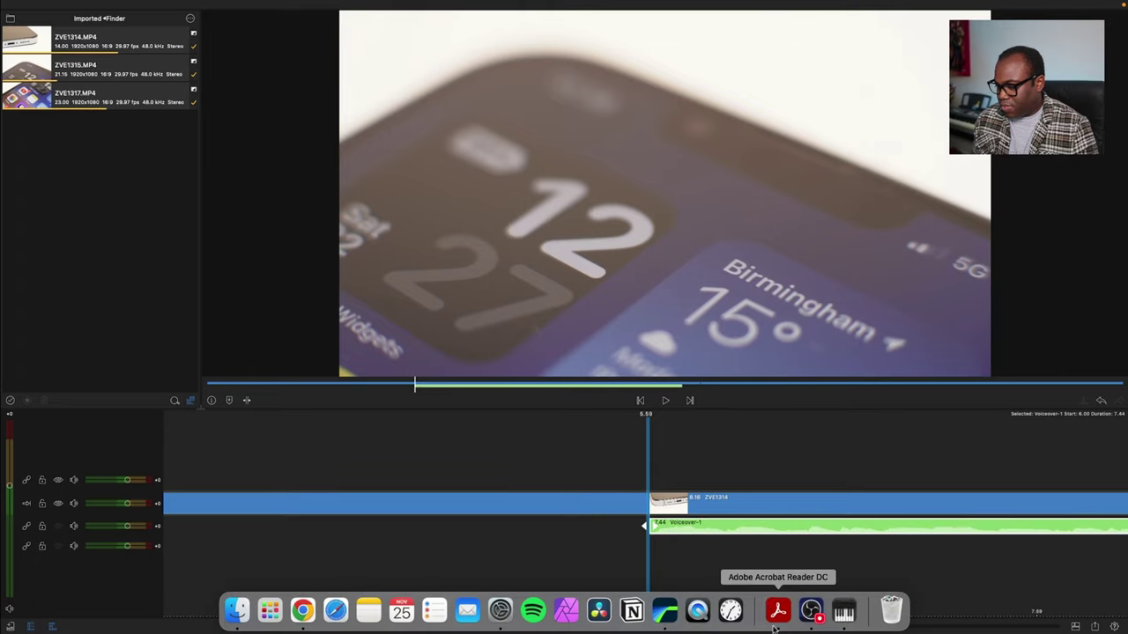
pyautogui.moveTo(779, 627); pyautogui.dragTo(727, 627)
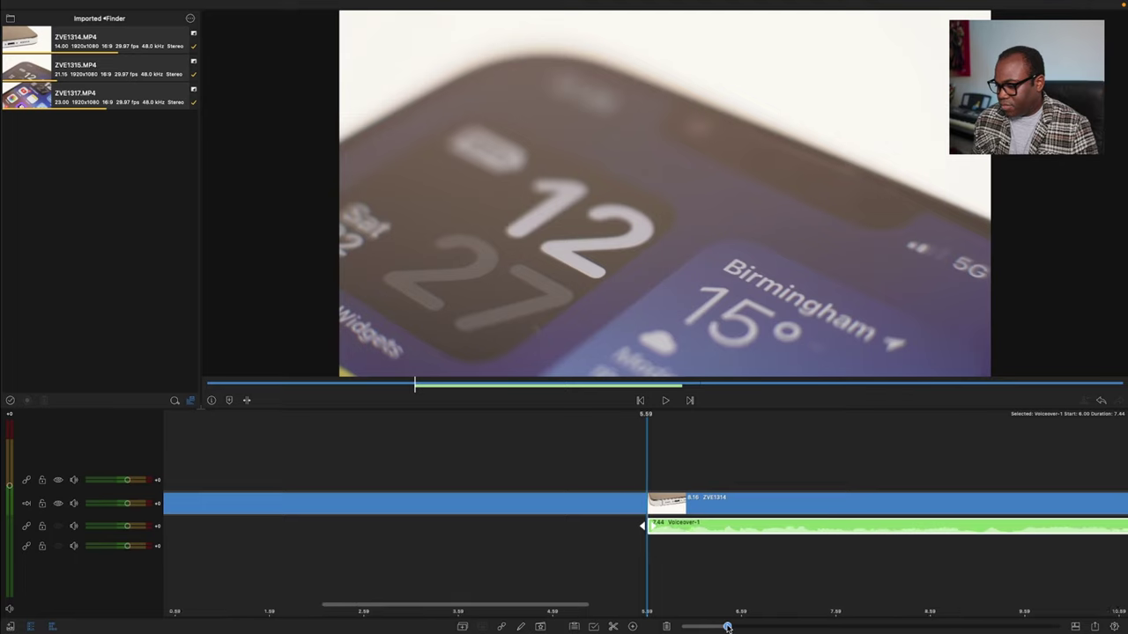
pyautogui.hscroll(-5, 496, 534)
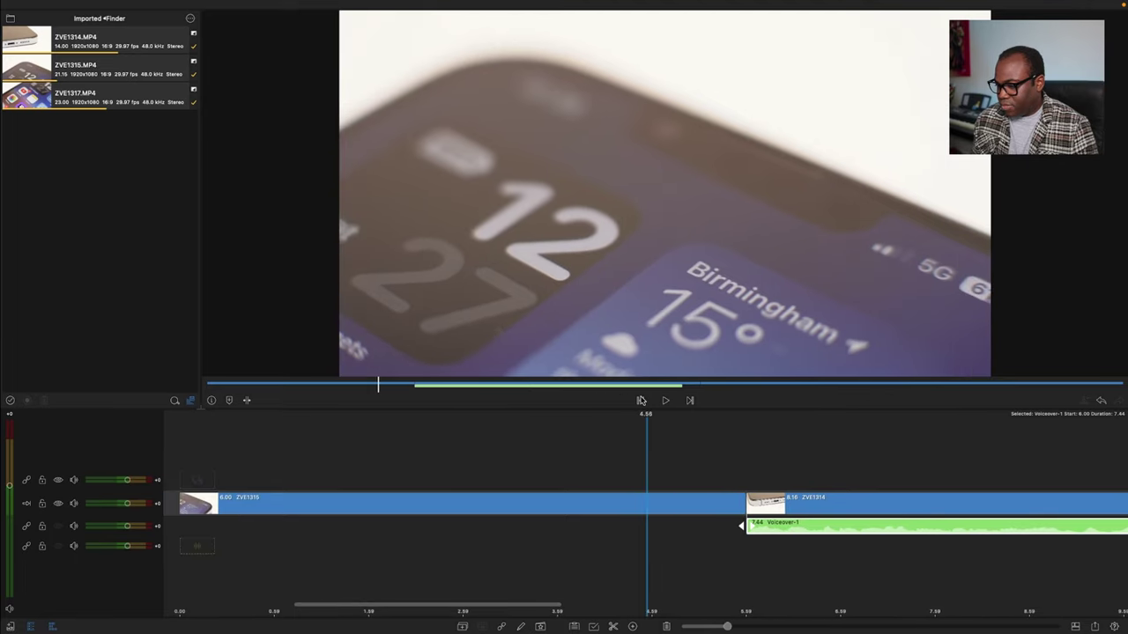
pyautogui.click(667, 402)
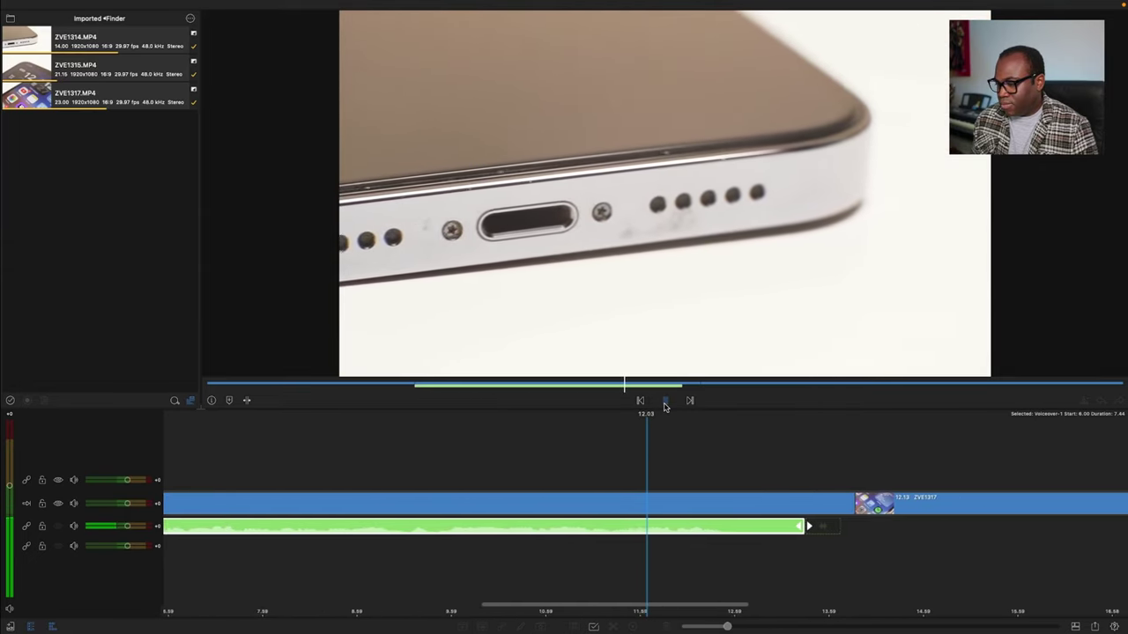
pyautogui.click(665, 402)
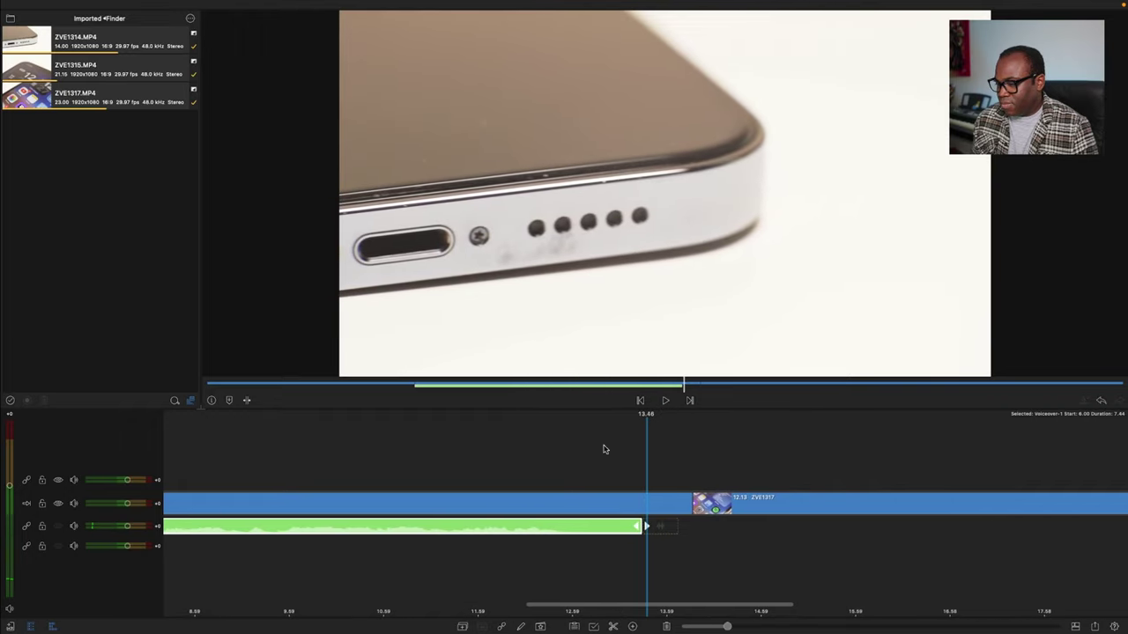
# Step: Split ZVE1314 and the voiceover at 13.00 and ripple-delete ZVE1314's trailing piece
pyautogui.moveTo(559, 607); pyautogui.dragTo(539, 607)
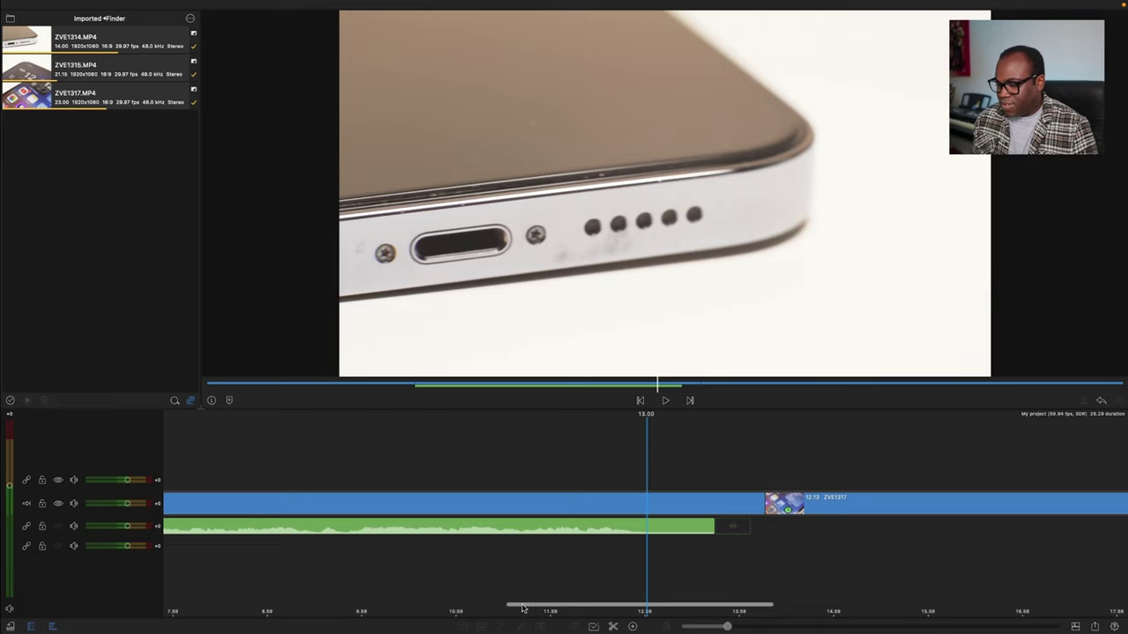
pyautogui.click(613, 626)
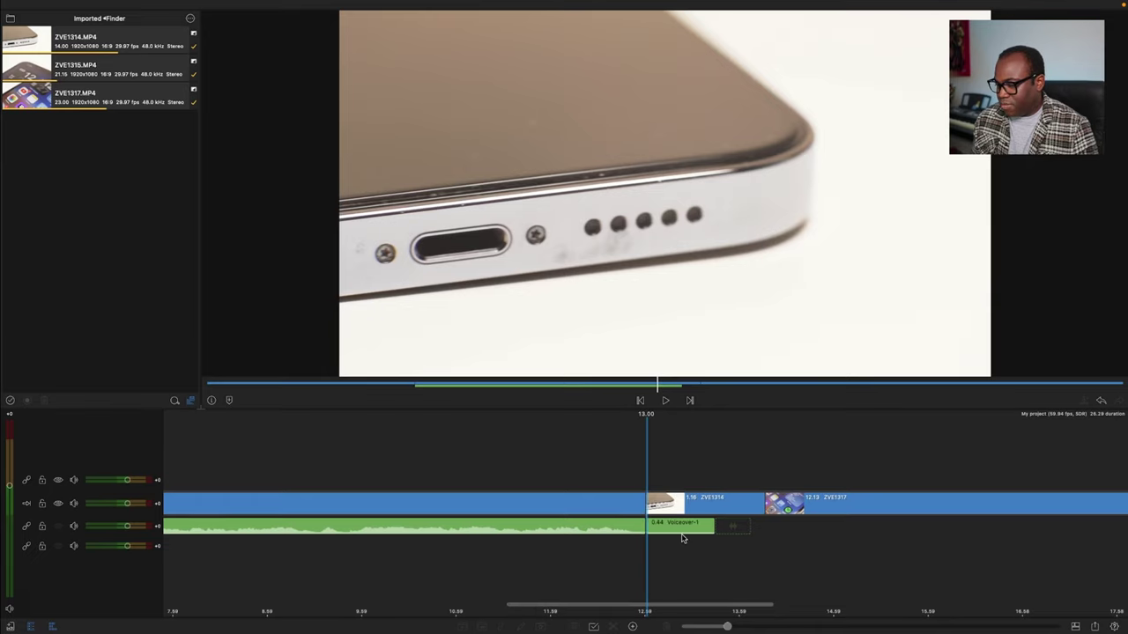
pyautogui.click(678, 500)
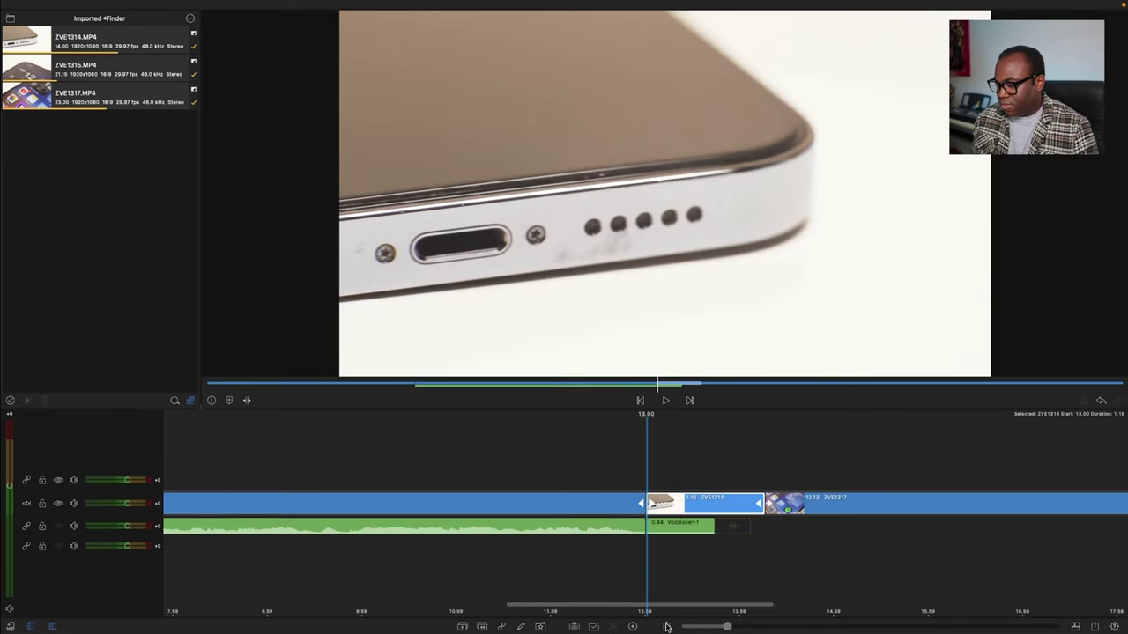
pyautogui.press('Delete')
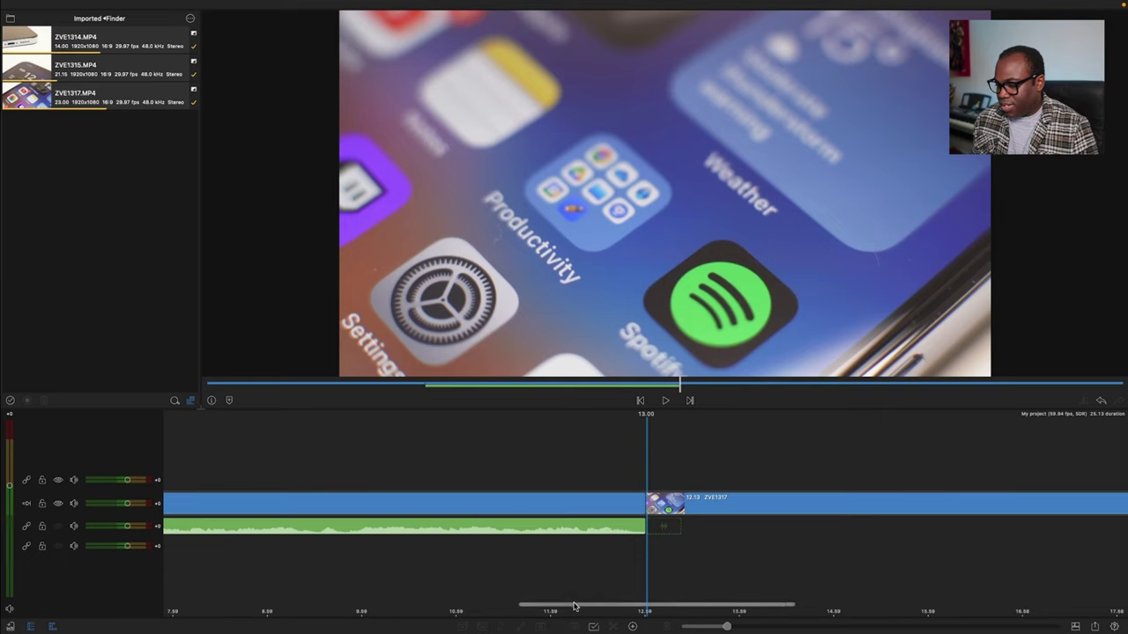
pyautogui.moveTo(576, 605); pyautogui.dragTo(602, 610)
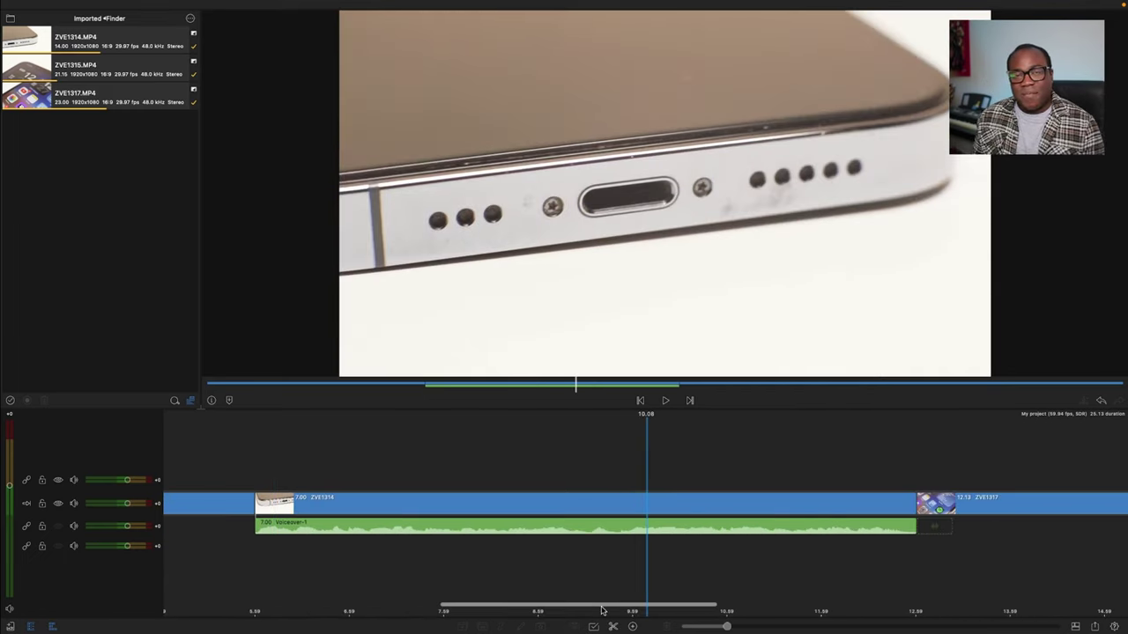